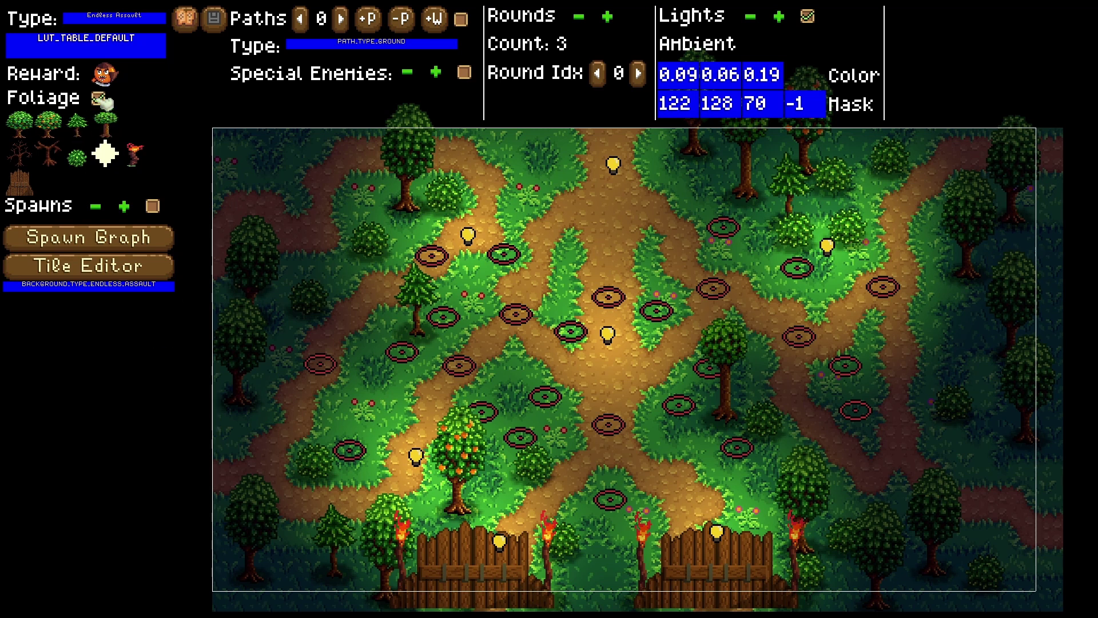
Place a large tree from the Foliage palette in the centre of the forest map.
{"action": "left_click", "coordinate": [102, 100]}
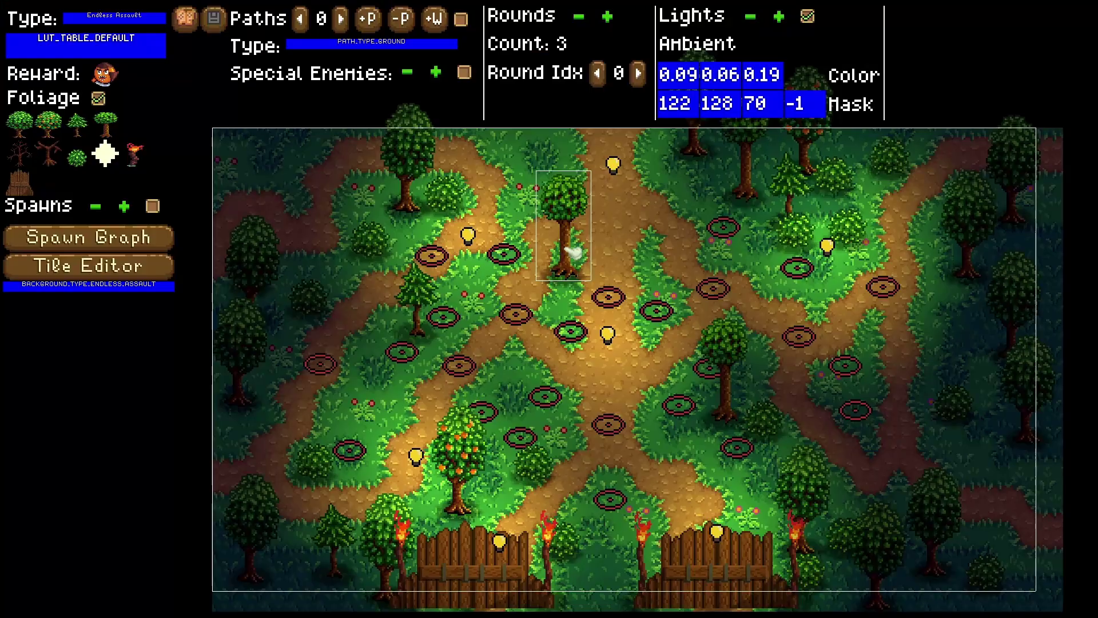
Drag the new tree onto the grass beside the left dirt path.
{"action": "mouse_move", "coordinate": [573, 252]}
{"action": "left_mouse_down"}
{"action": "mouse_move", "coordinate": [685, 251]}
{"action": "mouse_move", "coordinate": [581, 250]}
{"action": "mouse_move", "coordinate": [568, 171]}
{"action": "mouse_move", "coordinate": [573, 263]}
{"action": "mouse_move", "coordinate": [569, 233]}
{"action": "left_mouse_up"}
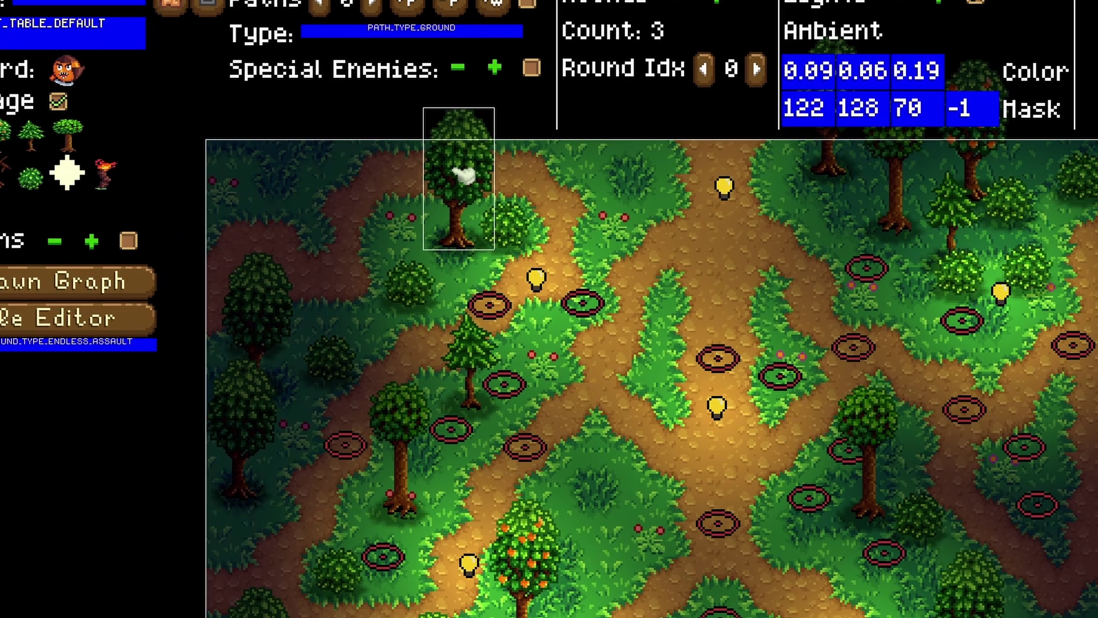
Reposition the tree near the top path and put the displaced tower slot back.
{"action": "left_click", "coordinate": [411, 157]}
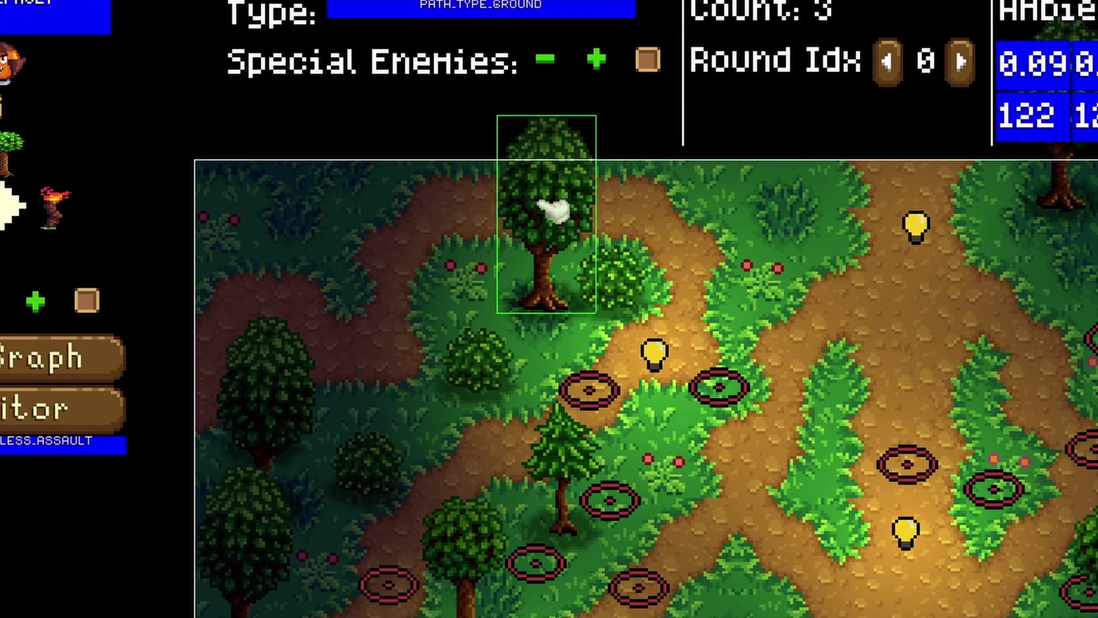
{"action": "mouse_move", "coordinate": [552, 210]}
{"action": "left_mouse_down"}
{"action": "mouse_move", "coordinate": [774, 208]}
{"action": "mouse_move", "coordinate": [535, 215]}
{"action": "left_mouse_up"}
{"action": "mouse_move", "coordinate": [578, 398]}
{"action": "left_mouse_down"}
{"action": "mouse_move", "coordinate": [620, 350]}
{"action": "mouse_move", "coordinate": [677, 328]}
{"action": "mouse_move", "coordinate": [593, 411]}
{"action": "mouse_move", "coordinate": [575, 407]}
{"action": "left_mouse_up"}
{"action": "left_click_drag", "start_coordinate": [735, 395], "coordinate": [692, 369]}
Move a path light lower along the path and shift another tree further right.
{"action": "left_click", "coordinate": [656, 354]}
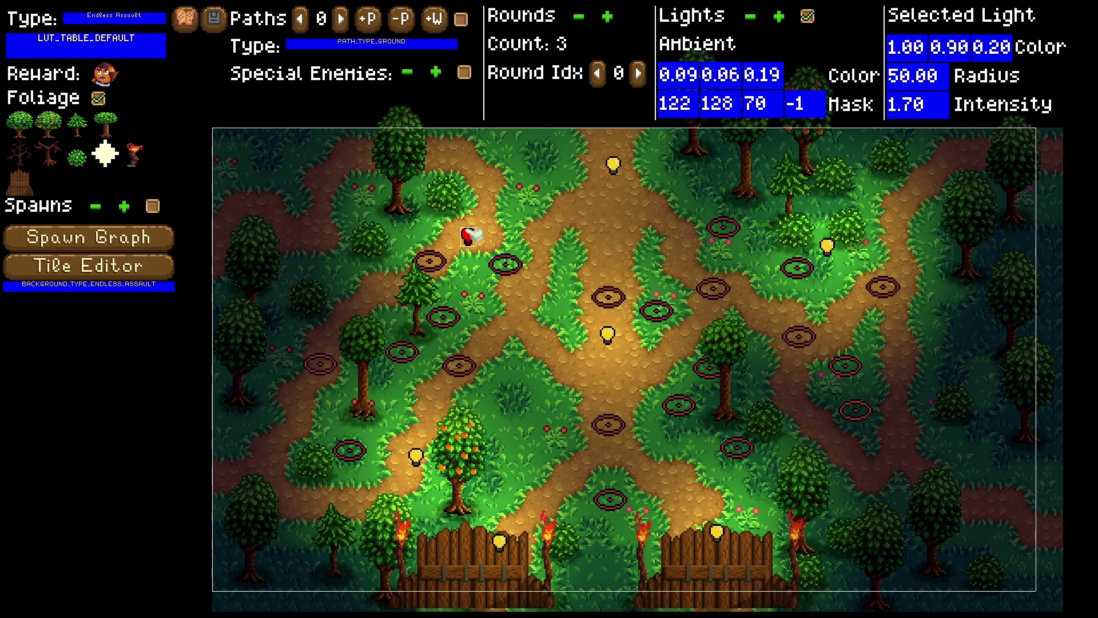
{"action": "mouse_move", "coordinate": [475, 235]}
{"action": "left_mouse_down"}
{"action": "mouse_move", "coordinate": [509, 216]}
{"action": "mouse_move", "coordinate": [546, 234]}
{"action": "mouse_move", "coordinate": [472, 262]}
{"action": "left_mouse_up"}
{"action": "left_click_drag", "start_coordinate": [401, 178], "coordinate": [535, 177]}
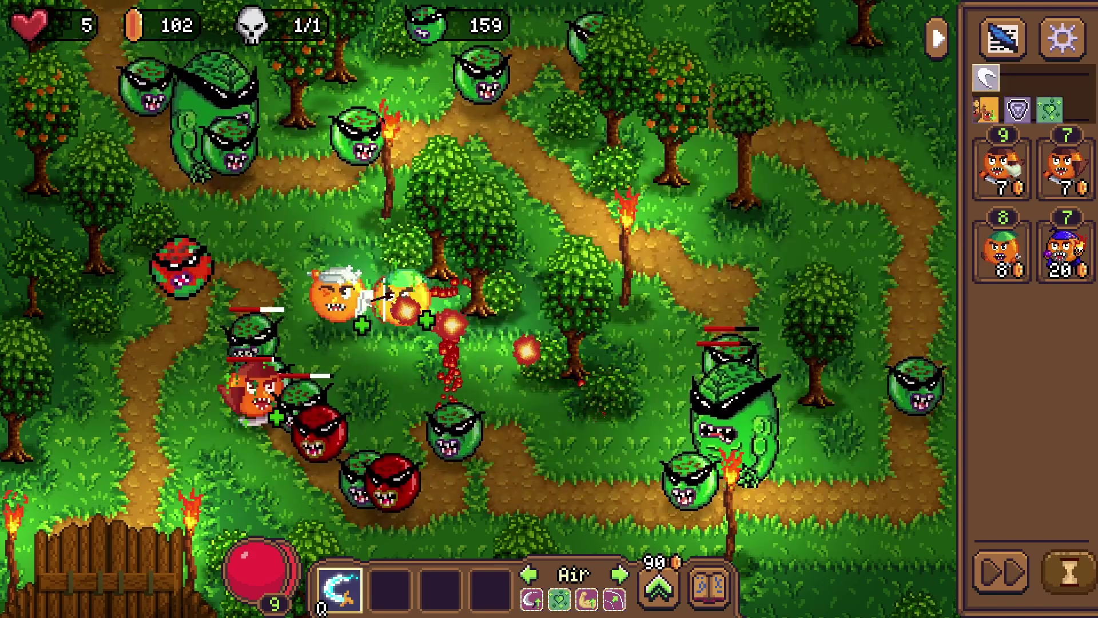
Buy the first shop tower and place it at the left path's edge.
{"action": "left_click", "coordinate": [1002, 166]}
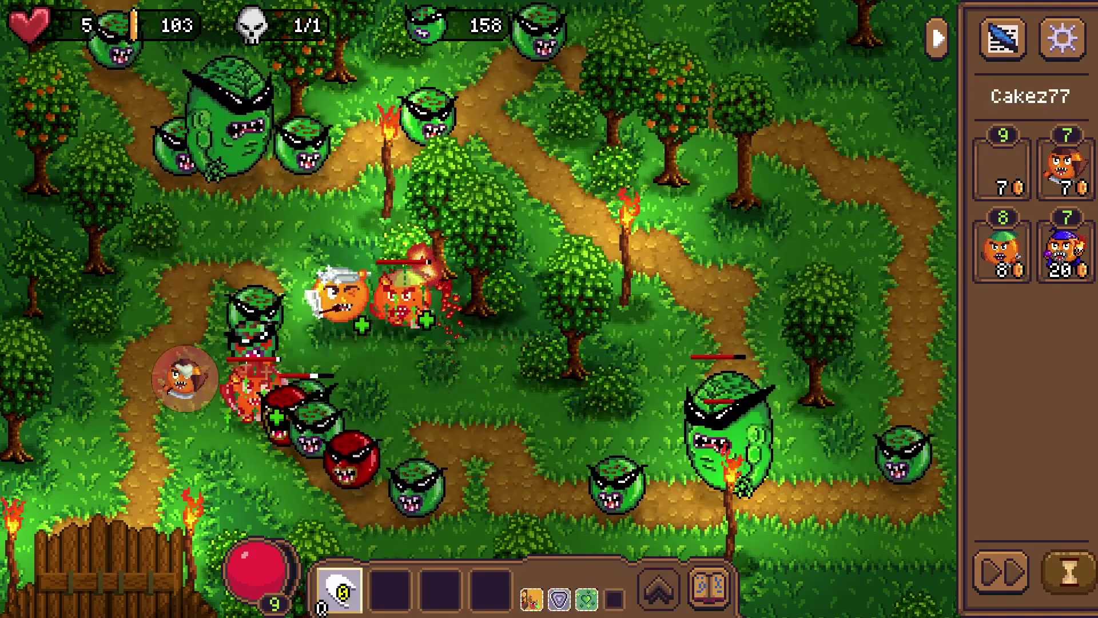
{"action": "left_click", "coordinate": [160, 335]}
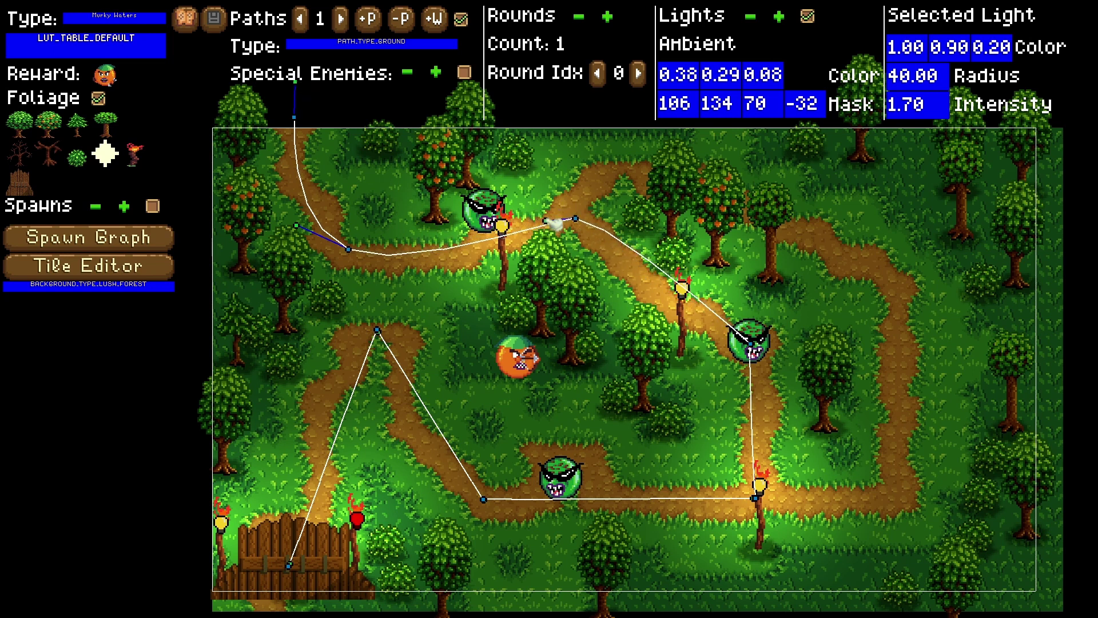
Curve the enemy path toward the torches and round off its lower-right corner.
{"action": "left_click_drag", "start_coordinate": [760, 327], "coordinate": [677, 319]}
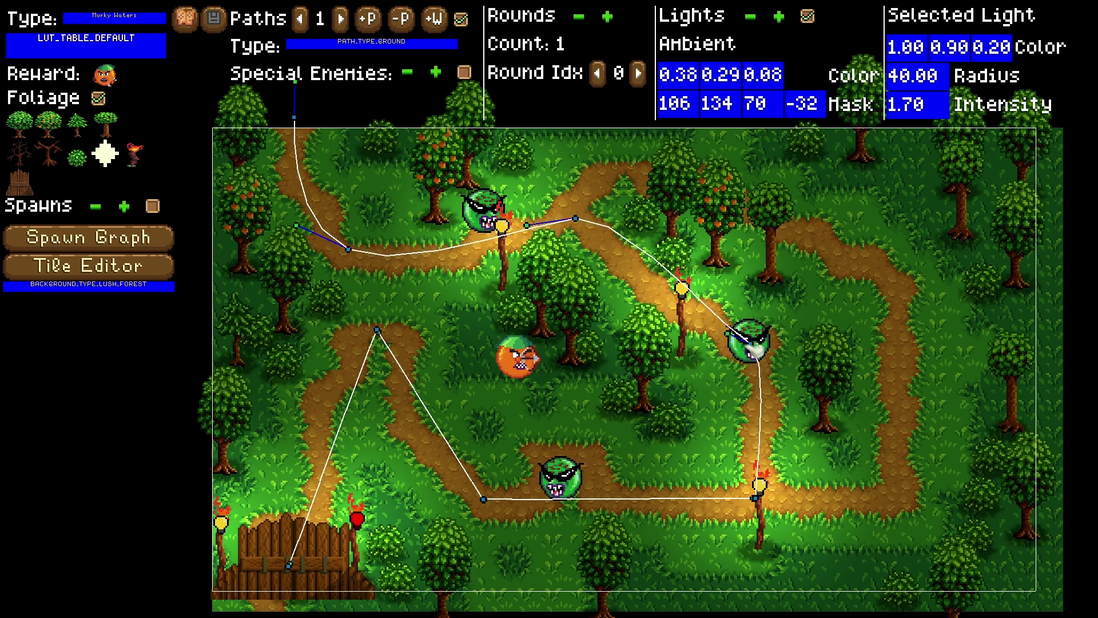
{"action": "left_click_drag", "start_coordinate": [775, 498], "coordinate": [825, 486]}
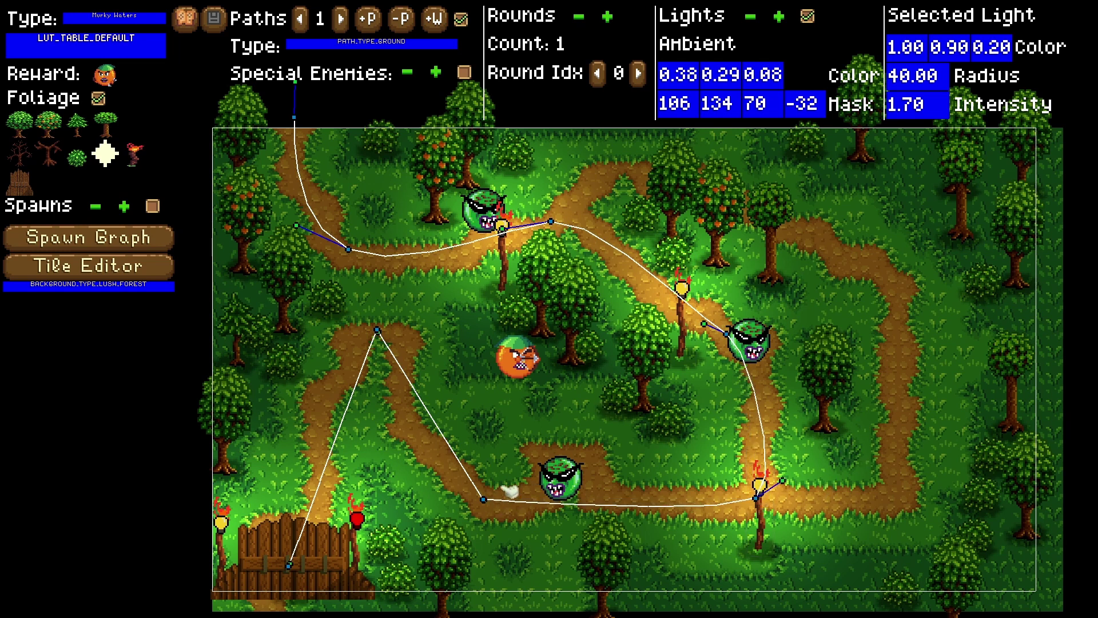
{"action": "left_click_drag", "start_coordinate": [484, 502], "coordinate": [530, 522]}
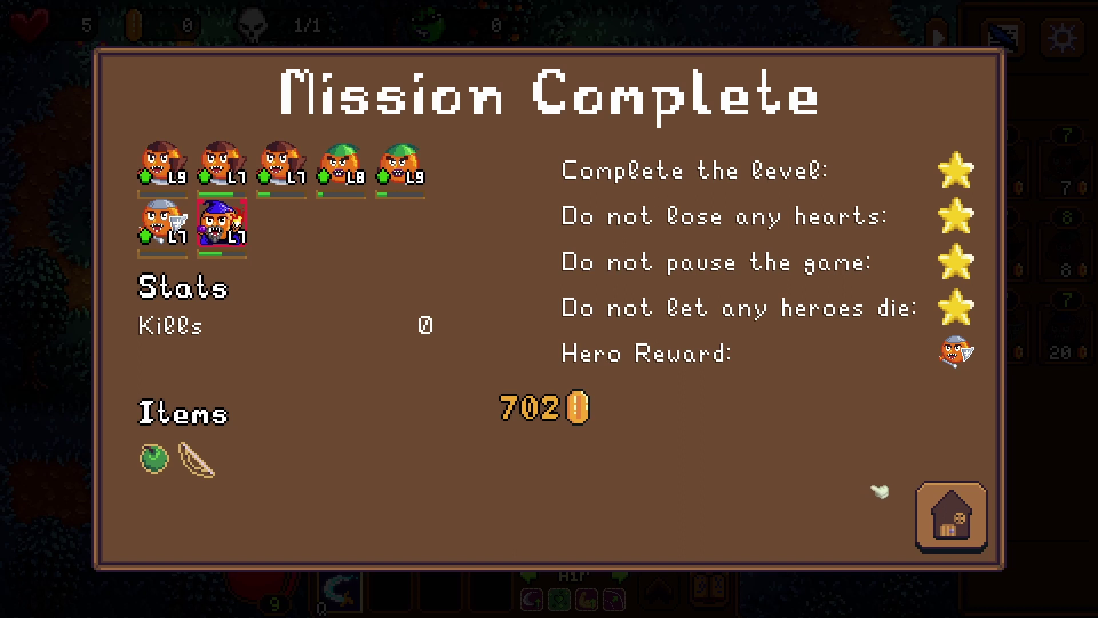
Exit the Mission Complete results screen with the home button.
{"action": "left_click", "coordinate": [929, 526]}
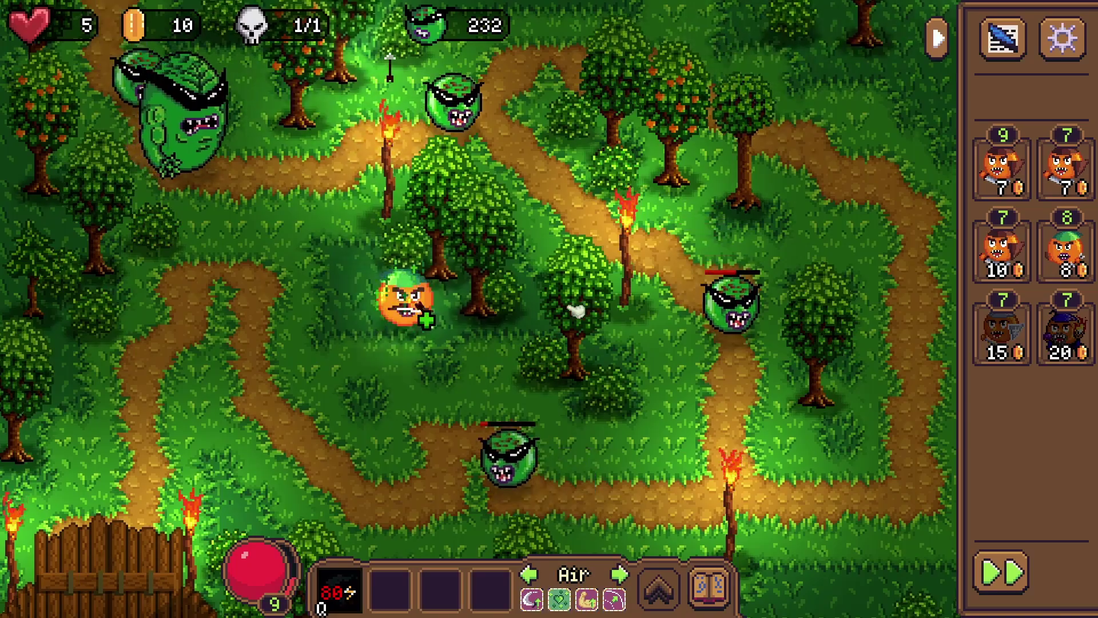
Buy the 7-gold tower, place it beside the left path, and open the Spawn Graph with F1.
{"action": "mouse_move", "coordinate": [970, 234]}
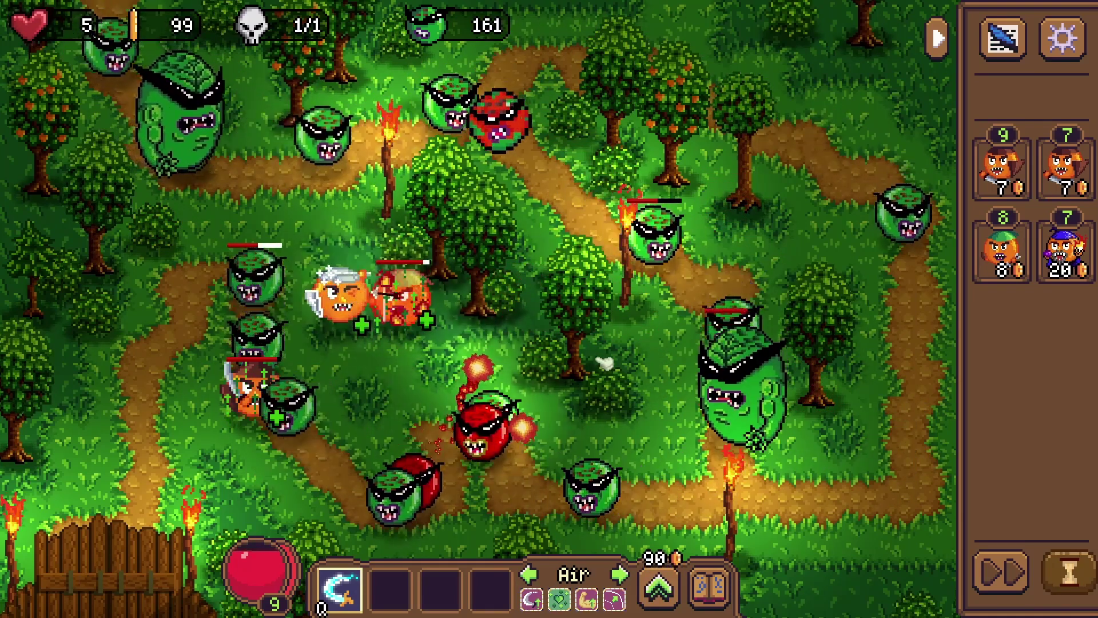
{"action": "left_click", "coordinate": [978, 166]}
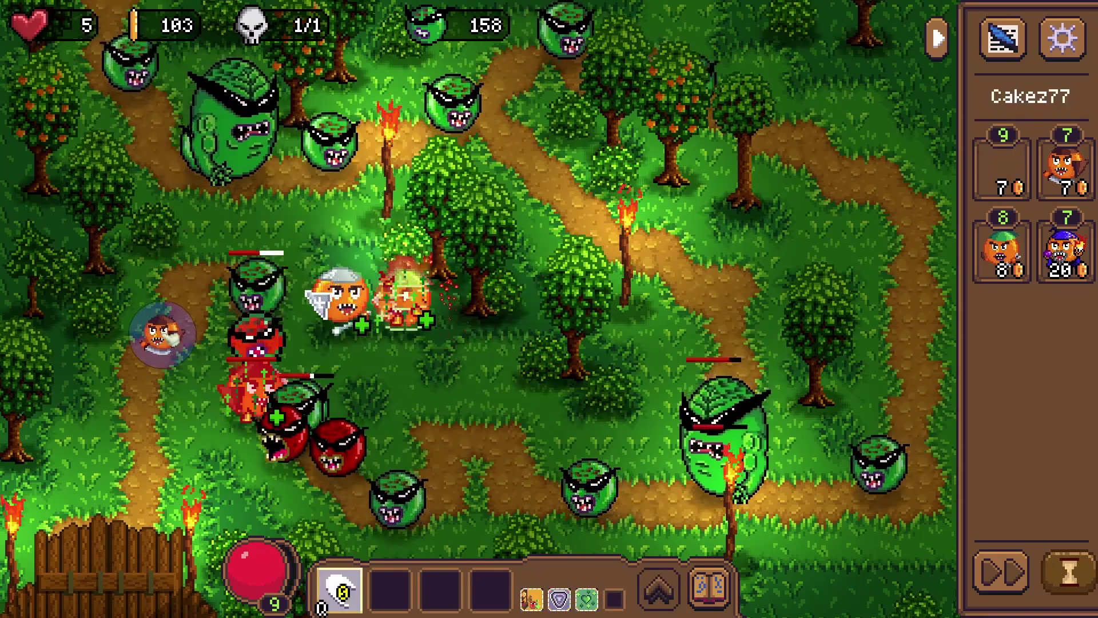
{"action": "left_click", "coordinate": [160, 332]}
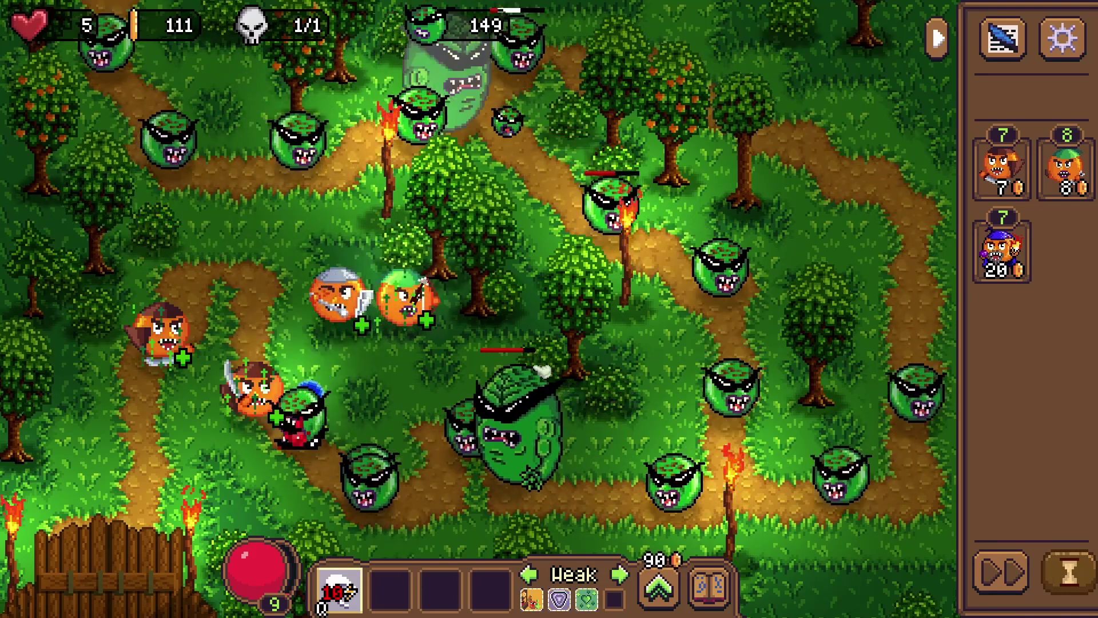
{"action": "key", "text": "F1"}
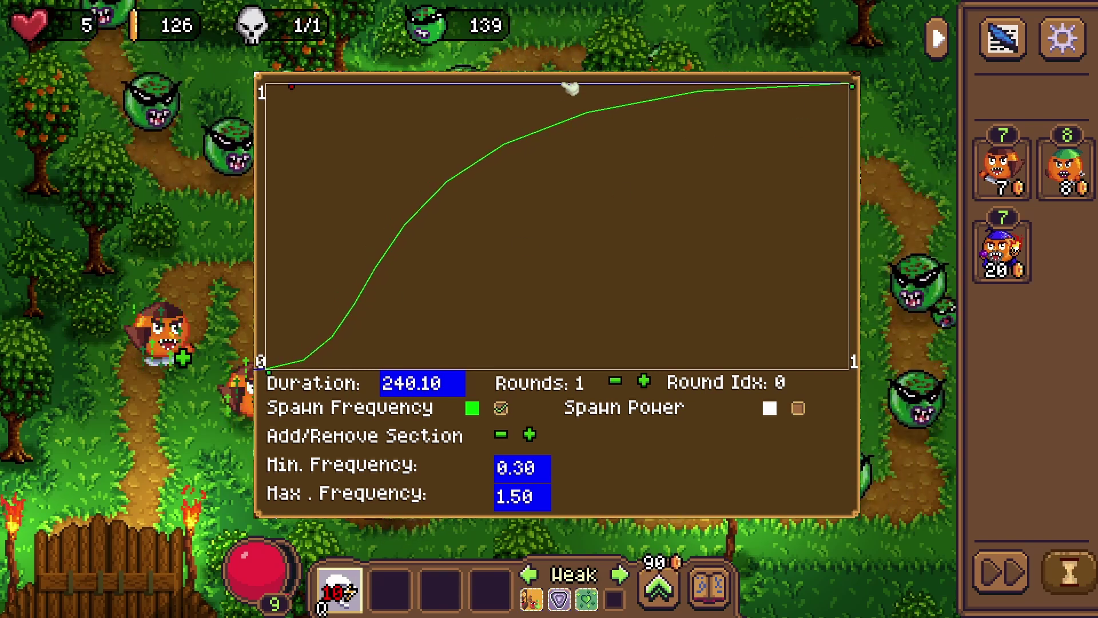
Shape the spawn curve into an early peak, a lowered dip and a maximum end, then place another tower.
{"action": "left_click_drag", "start_coordinate": [297, 92], "coordinate": [390, 101]}
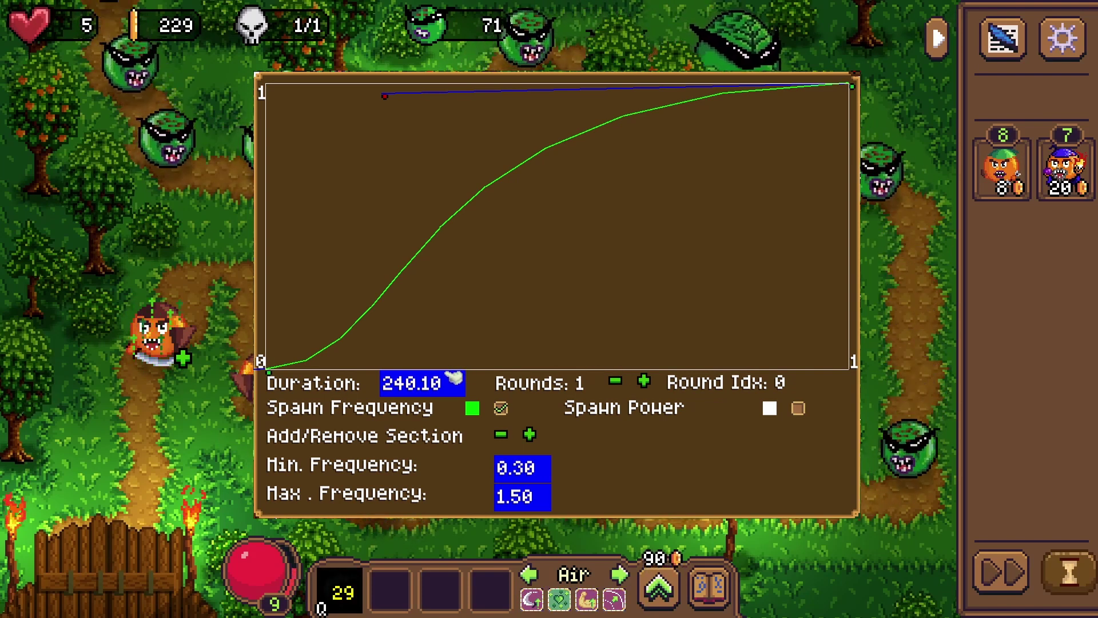
{"action": "left_click_drag", "start_coordinate": [385, 96], "coordinate": [563, 358]}
{"action": "left_click_drag", "start_coordinate": [631, 333], "coordinate": [563, 359]}
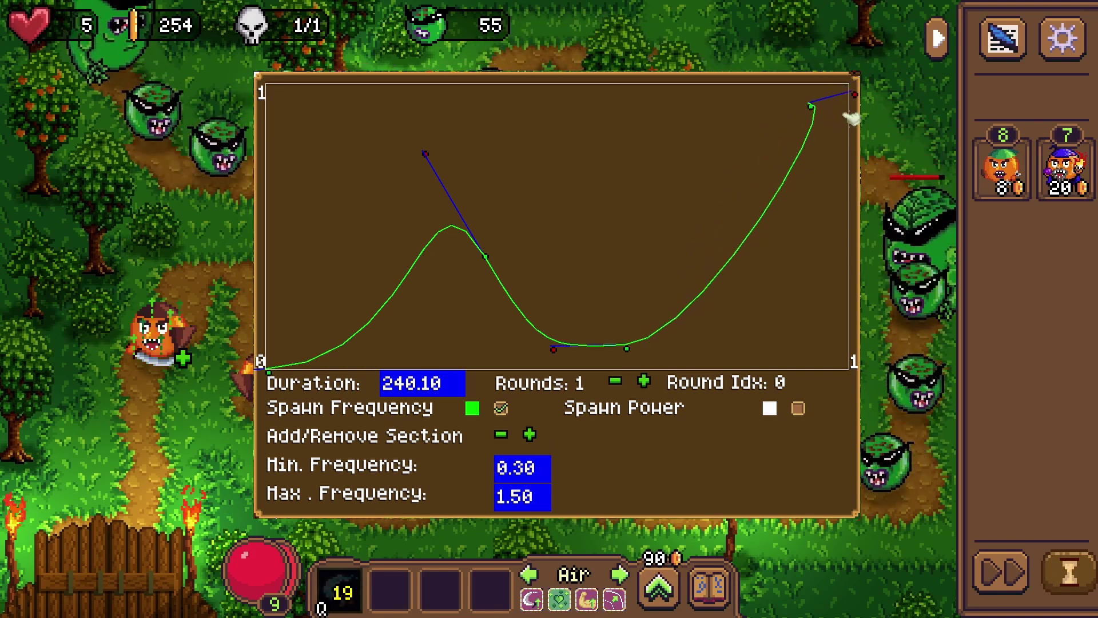
{"action": "left_click_drag", "start_coordinate": [821, 110], "coordinate": [854, 86]}
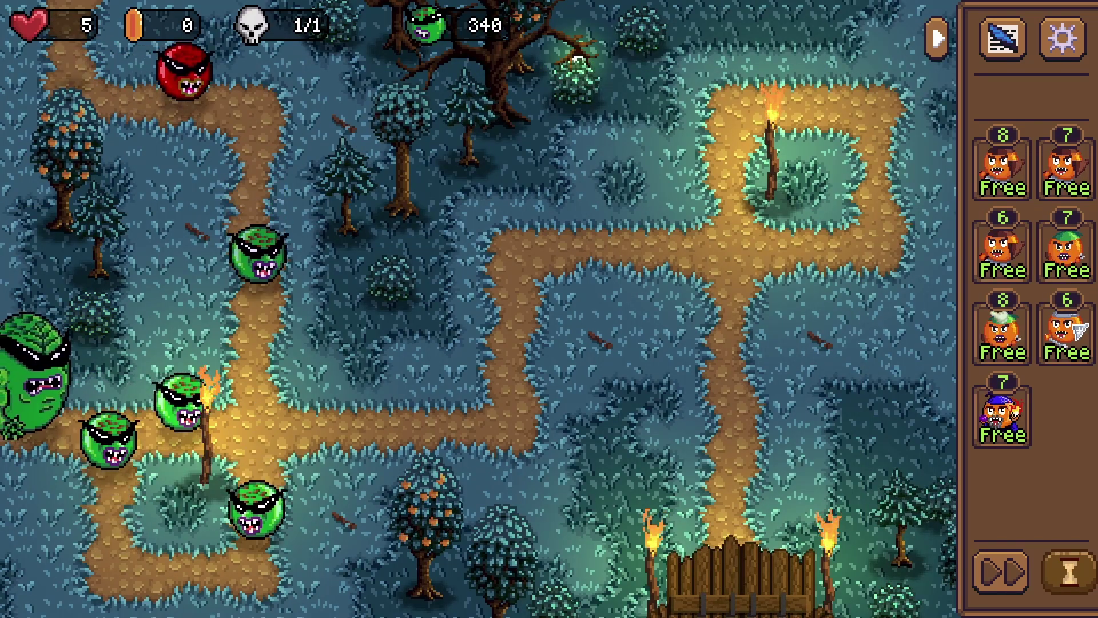
{"action": "left_click_drag", "start_coordinate": [1002, 332], "coordinate": [662, 394]}
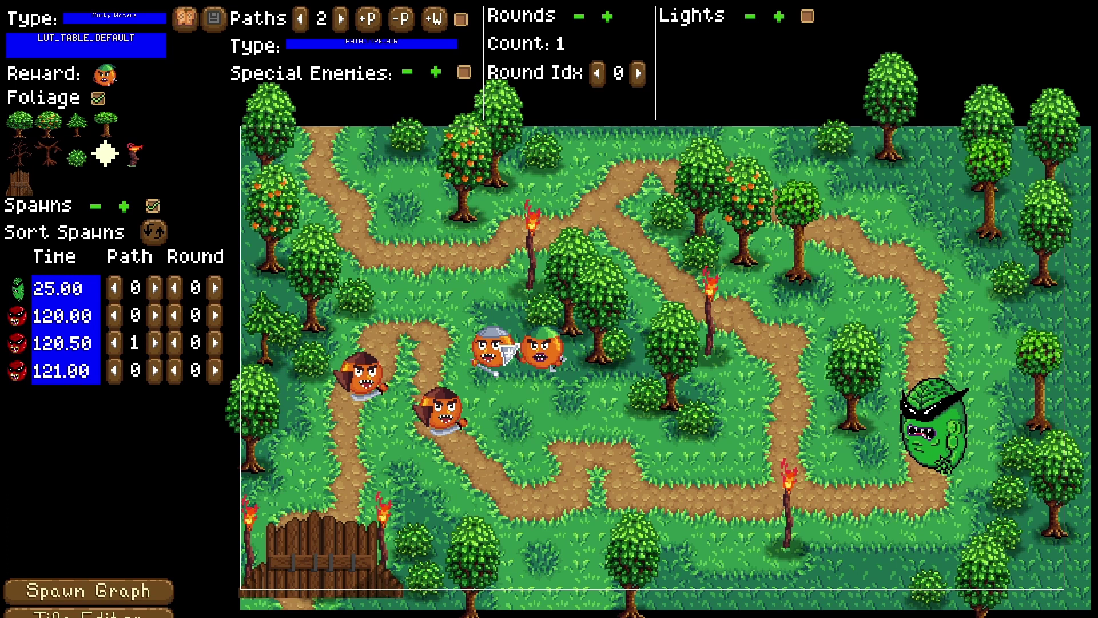
Tick the Lights checkbox in the toolbar to enable lighting on the forest level.
{"action": "left_click", "coordinate": [808, 16]}
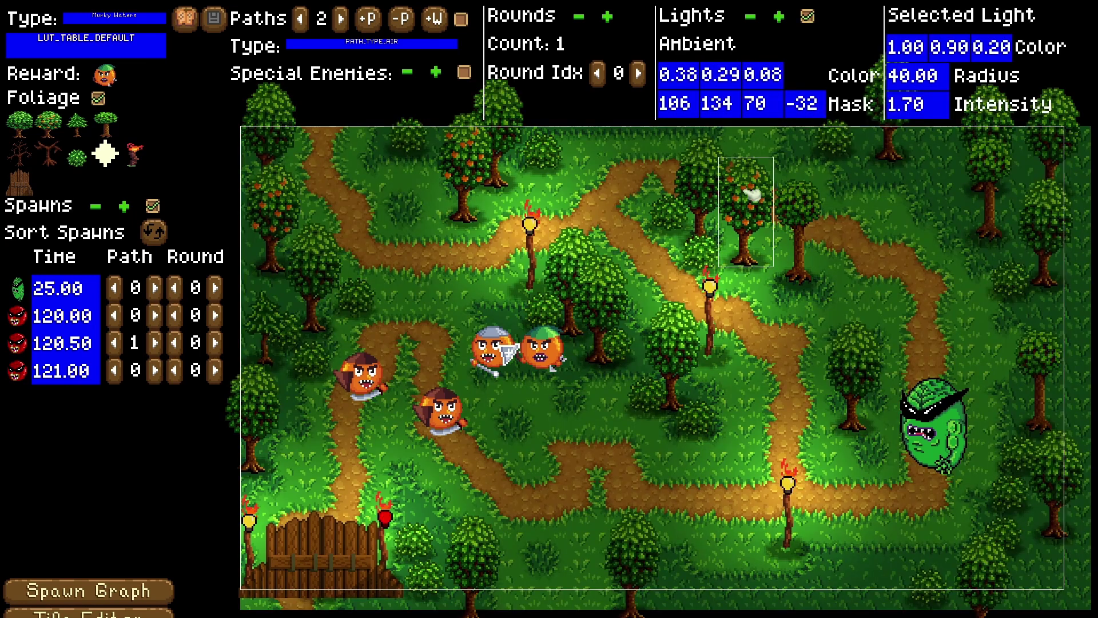
Toggle lighting off and on, then set the Ambient Color to 0.12, 0.51, 0.05.
{"action": "left_click", "coordinate": [811, 17]}
{"action": "left_click", "coordinate": [811, 17]}
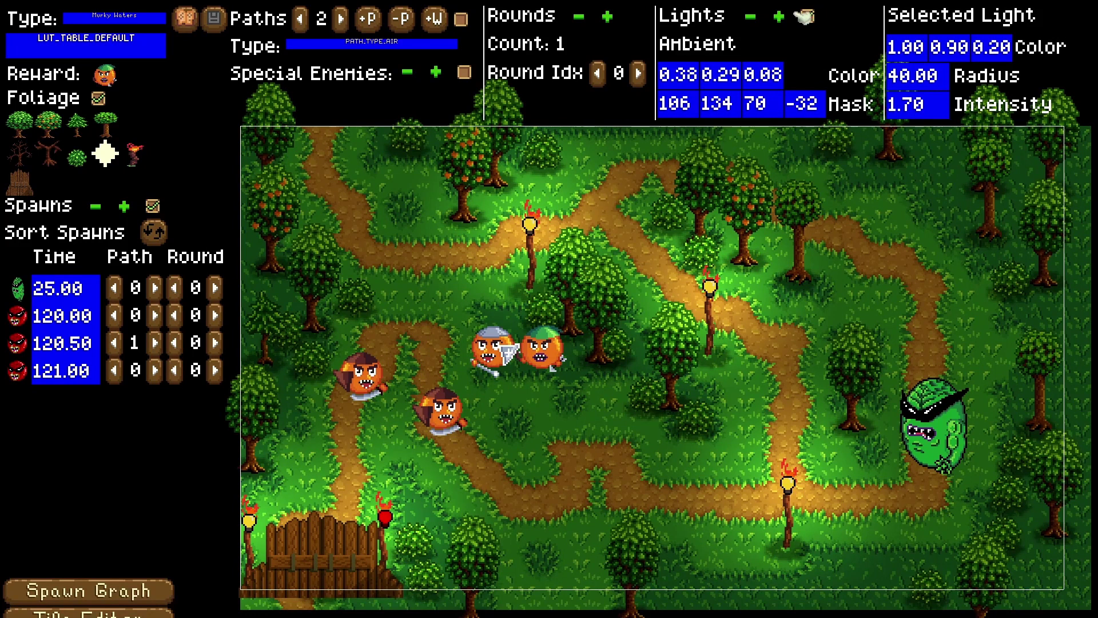
{"action": "left_click_drag", "start_coordinate": [773, 56], "coordinate": [789, 81]}
{"action": "left_click_drag", "start_coordinate": [682, 77], "coordinate": [567, 90]}
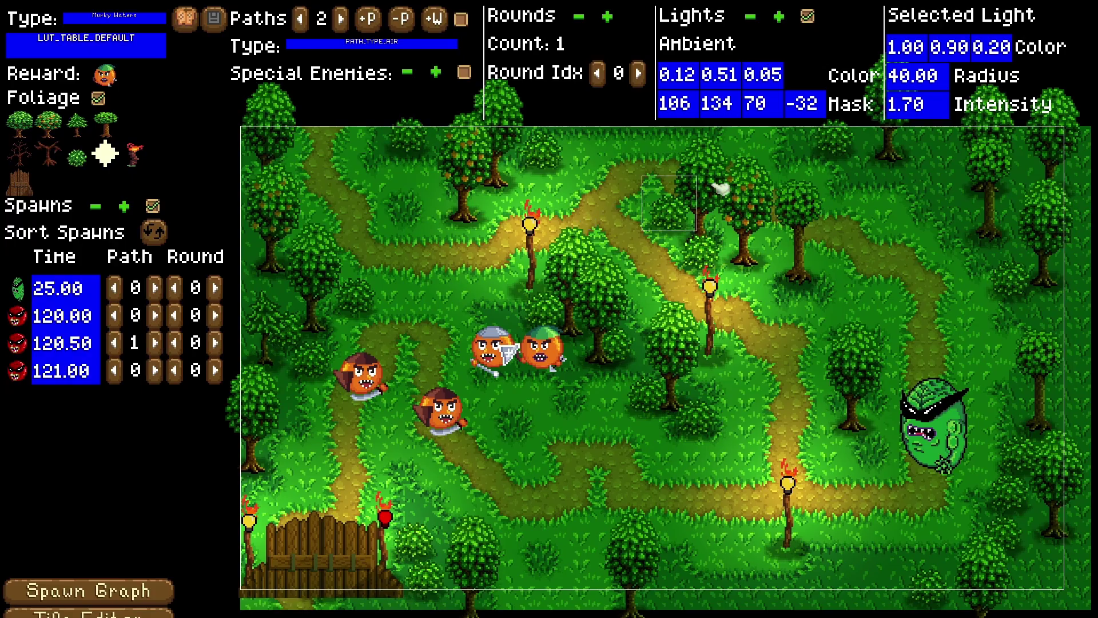
{"action": "key", "text": "Tab"}
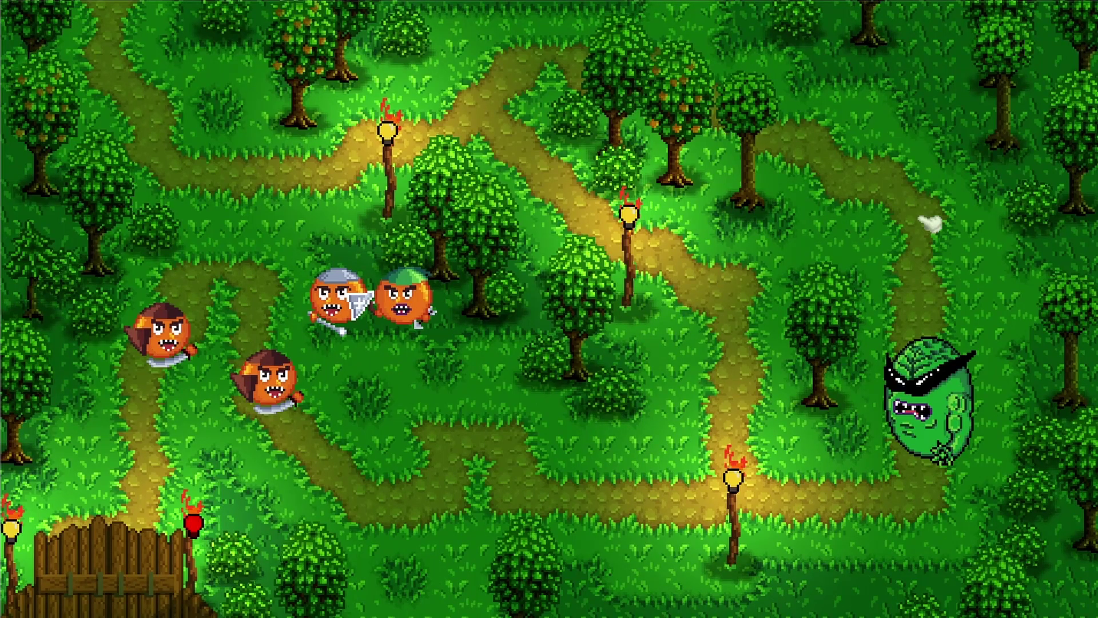
{"action": "key", "text": "Tab"}
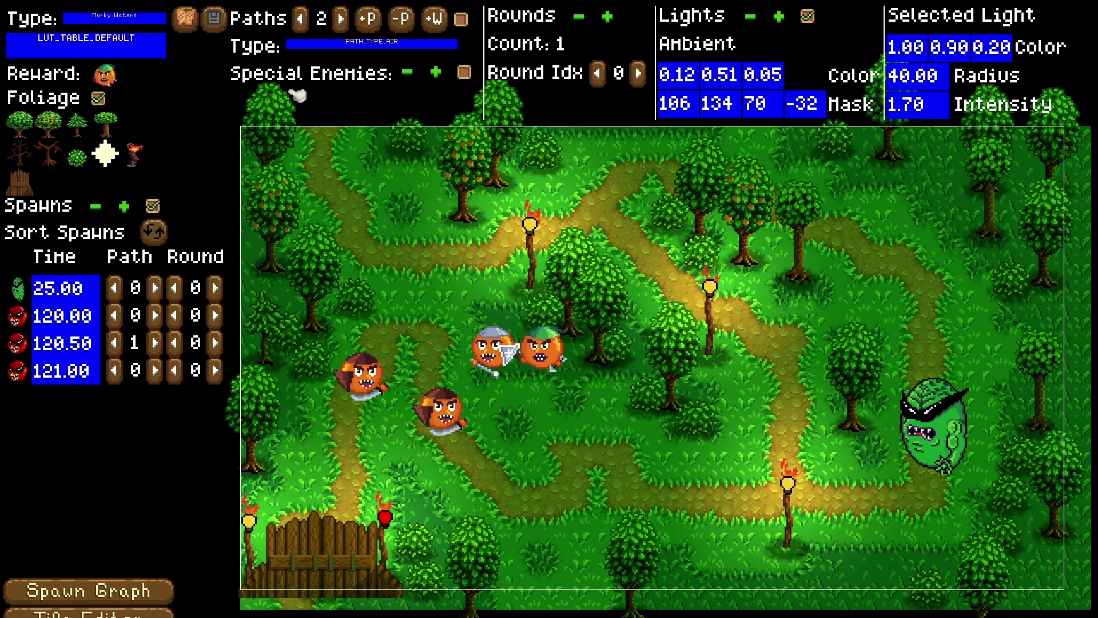
Check the Reward enemy list, close it, and switch to the Tile Editor.
{"action": "left_click", "coordinate": [107, 75]}
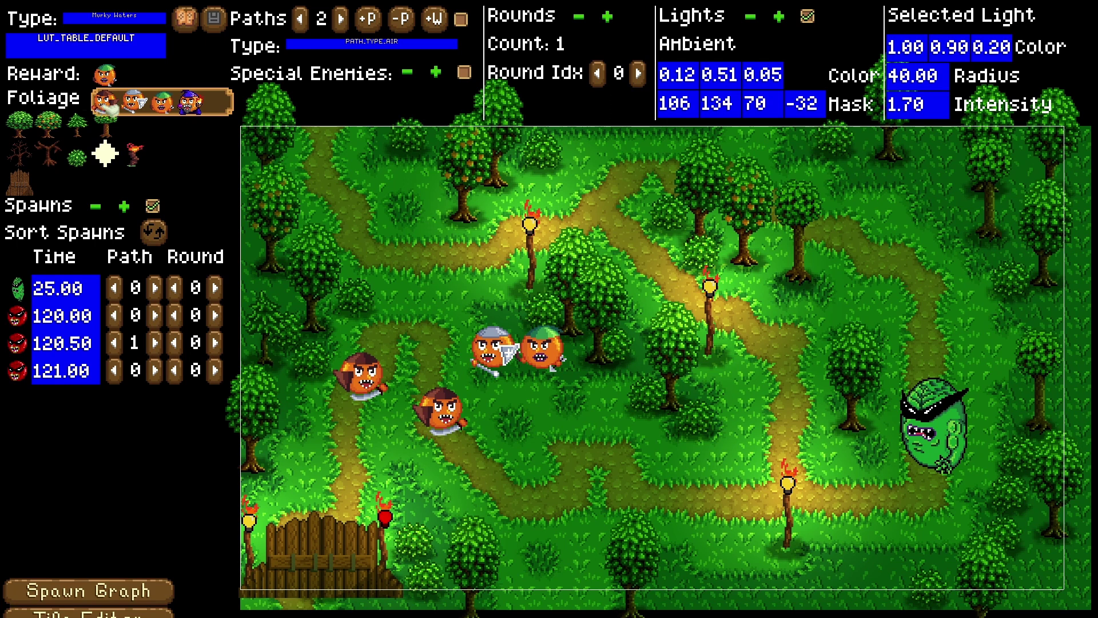
{"action": "key", "text": "Escape"}
{"action": "left_click", "coordinate": [86, 612]}
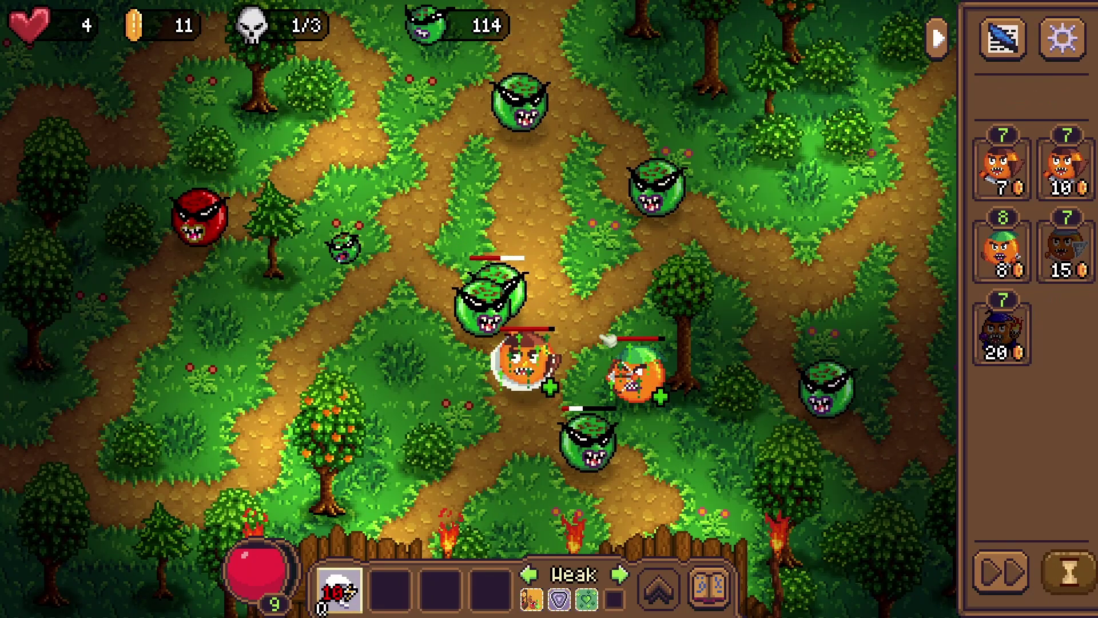
Place the 8-coin green-helmet hero beside the path and the 15-coin white-helmet hero near the gate.
{"action": "left_click_drag", "start_coordinate": [1002, 246], "coordinate": [460, 421]}
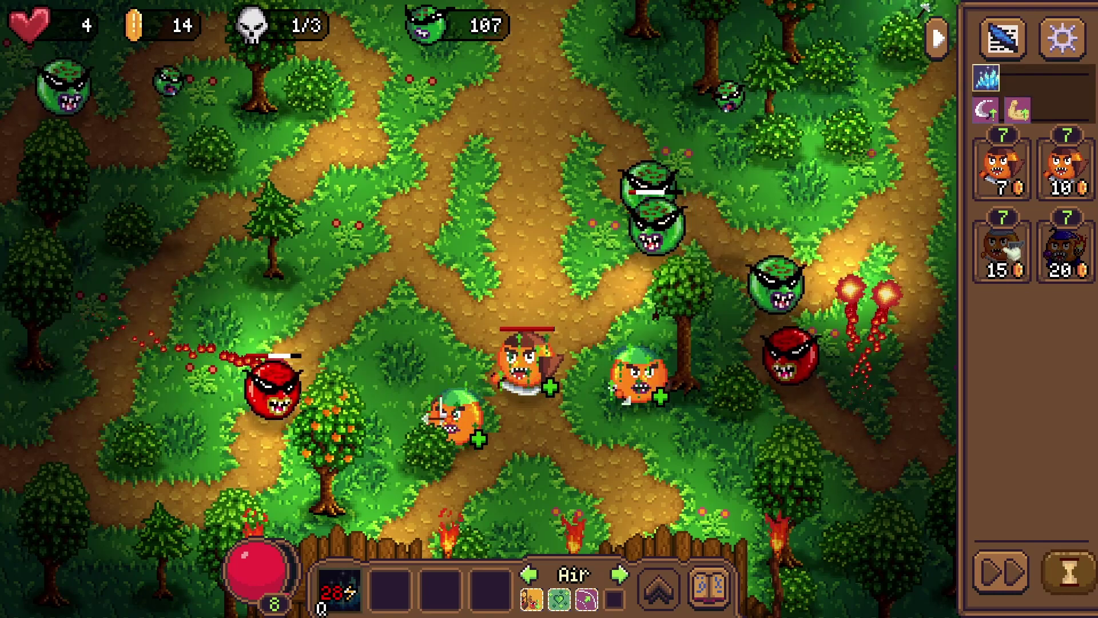
{"action": "left_click_drag", "start_coordinate": [1002, 246], "coordinate": [537, 484]}
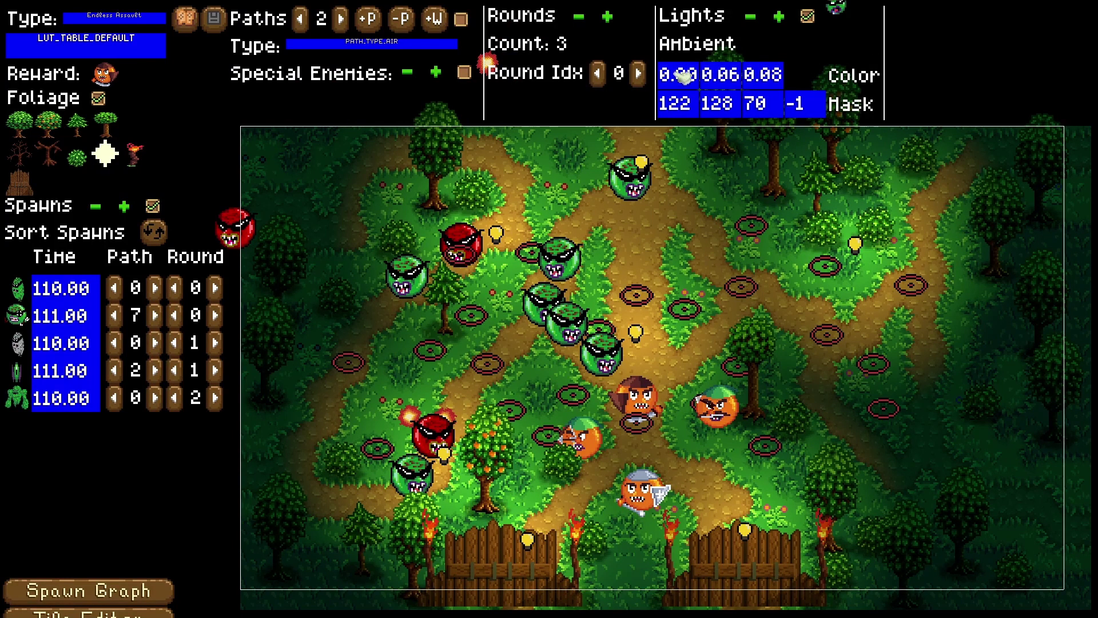
Set the first Ambient Color value to 0.10 and start moving the wizard down-right.
{"action": "mouse_move", "coordinate": [691, 76]}
{"action": "left_mouse_down"}
{"action": "mouse_move", "coordinate": [740, 79]}
{"action": "mouse_move", "coordinate": [710, 80]}
{"action": "left_mouse_up"}
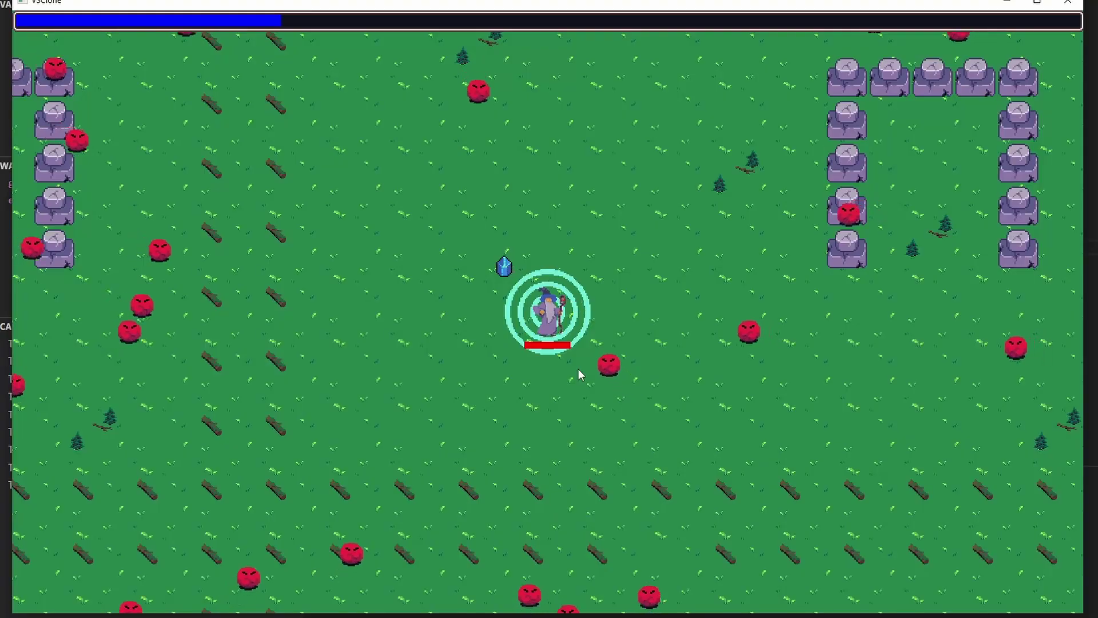
{"action": "key", "text": "d"}
{"action": "key", "text": "s"}
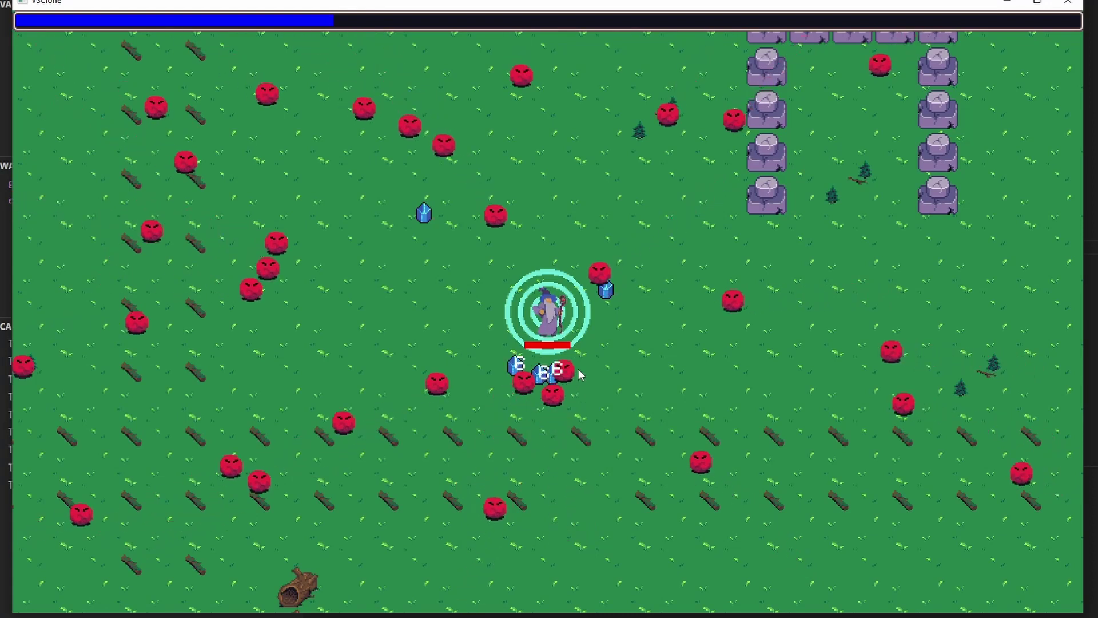
Steer the wizard with WASD among the enemies and through the stone ring, gathering gems.
{"action": "key", "text": "a"}
{"action": "key", "text": "w"}
{"action": "key", "text": "d"}
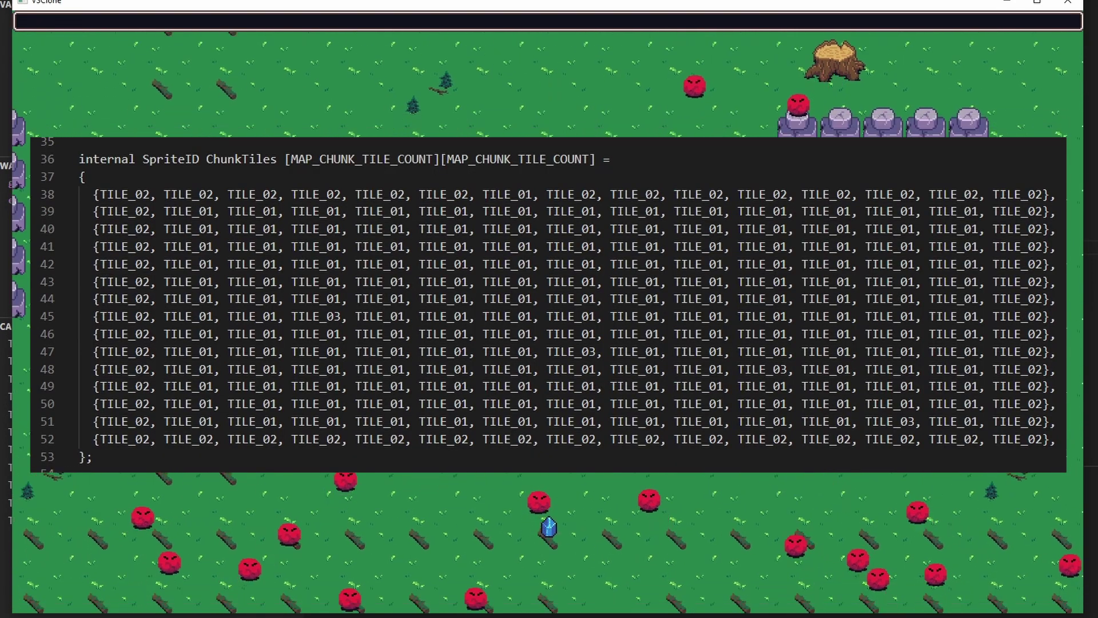
{"action": "key", "text": "w"}
{"action": "key", "text": "a"}
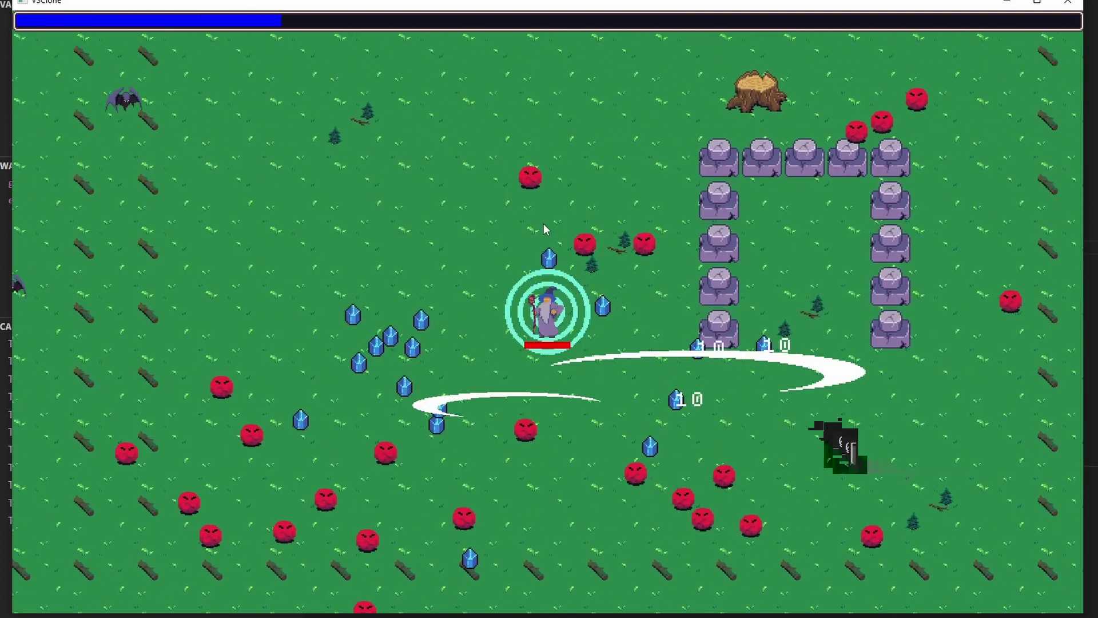
{"action": "key", "text": "s"}
{"action": "key", "text": "d"}
{"action": "key", "text": "d"}
{"action": "key", "text": "w"}
{"action": "key", "text": "d"}
{"action": "key", "text": "s"}
{"action": "key", "text": "d"}
{"action": "key", "text": "w"}
{"action": "key", "text": "d"}
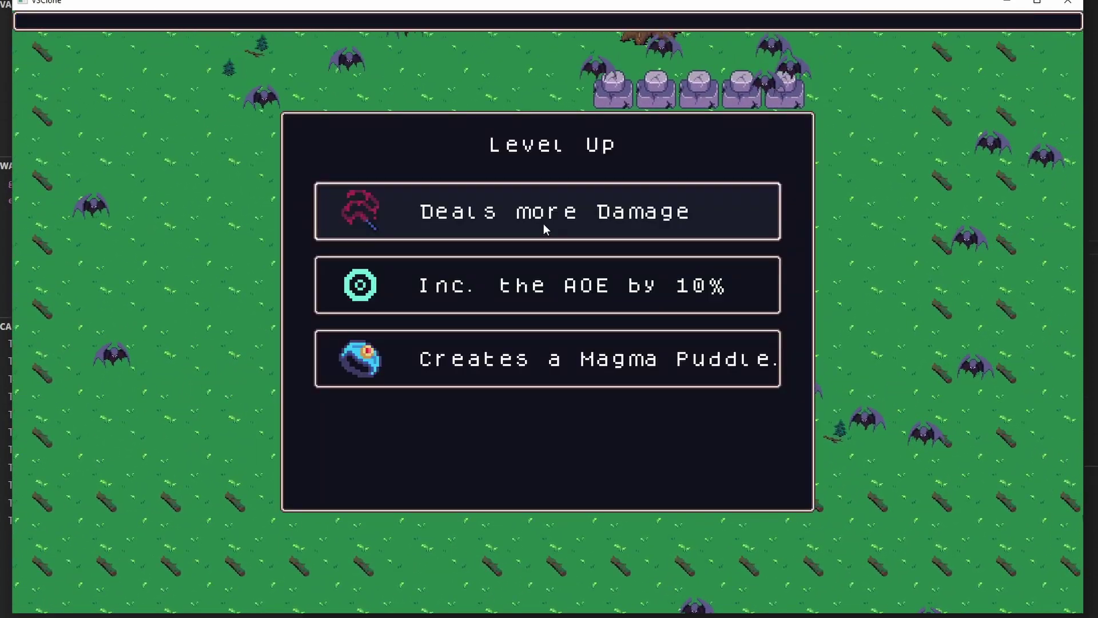
Take the 'Inc. the AOE by 10%' upgrade and keep collecting gems.
{"action": "left_click", "coordinate": [579, 293]}
{"action": "key", "text": "a"}
{"action": "key", "text": "s"}
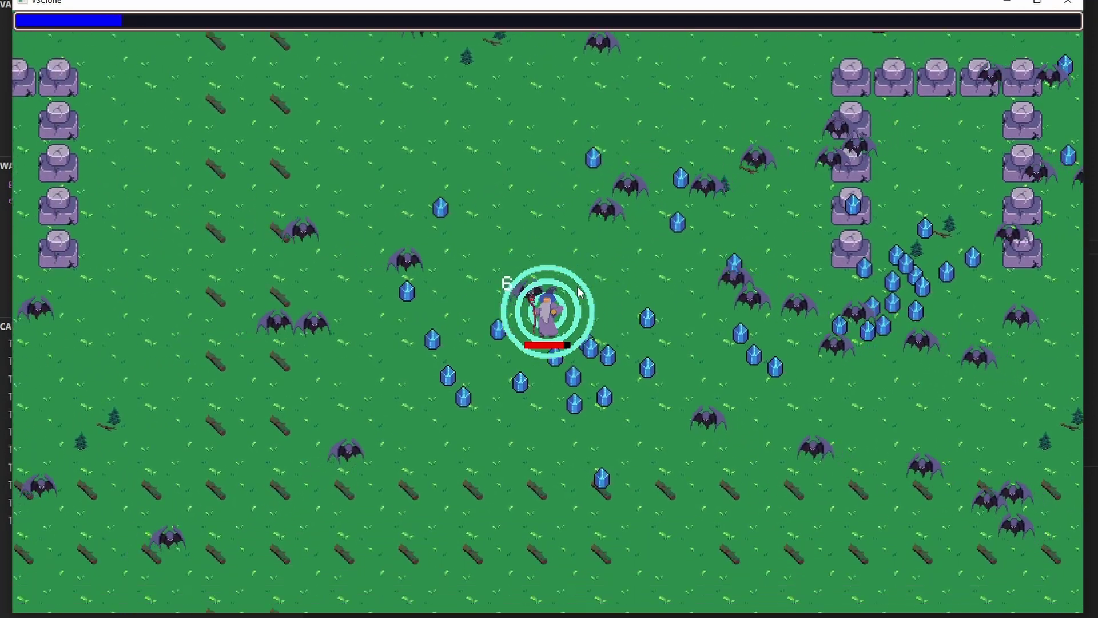
{"action": "key", "text": "d"}
{"action": "key", "text": "a"}
{"action": "key", "text": "w"}
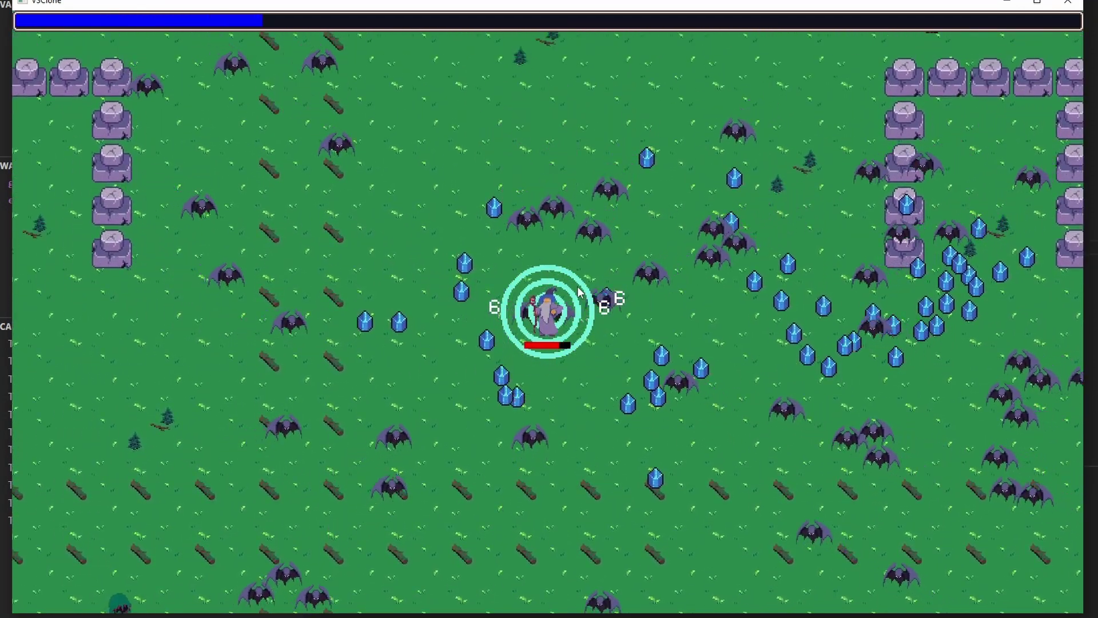
{"action": "key", "text": "d"}
{"action": "key", "text": "w"}
{"action": "key", "text": "a"}
{"action": "key", "text": "s"}
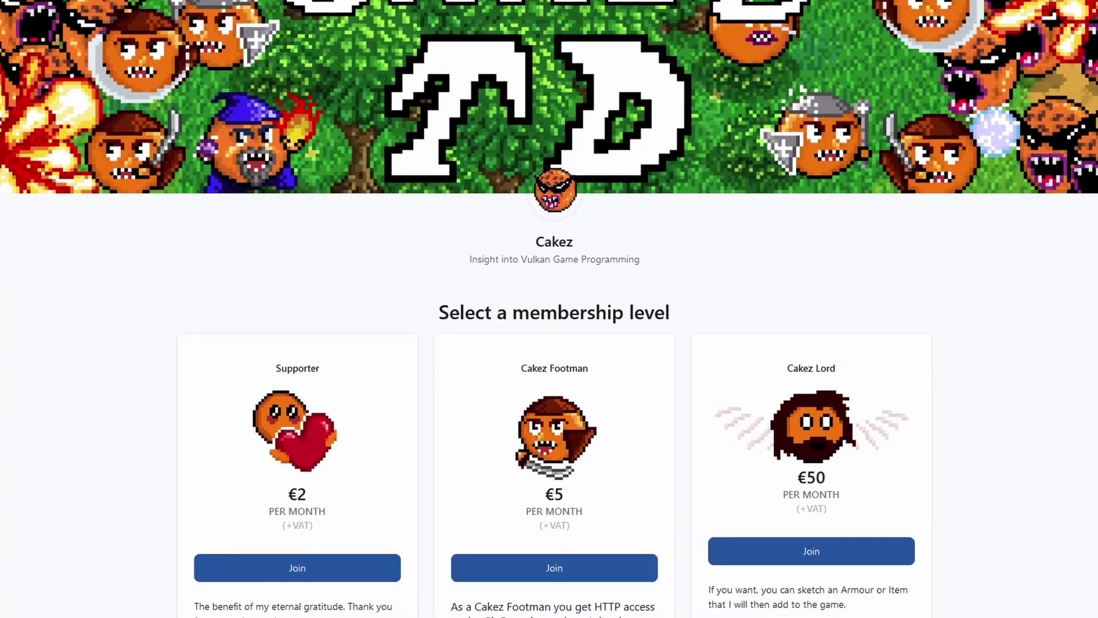
Scroll past the tiers and About section to Recent posts like 'Test Github Repo Upload'.
{"action": "scroll", "coordinate": [549, 309], "scroll_direction": "down", "scroll_amount": 8}
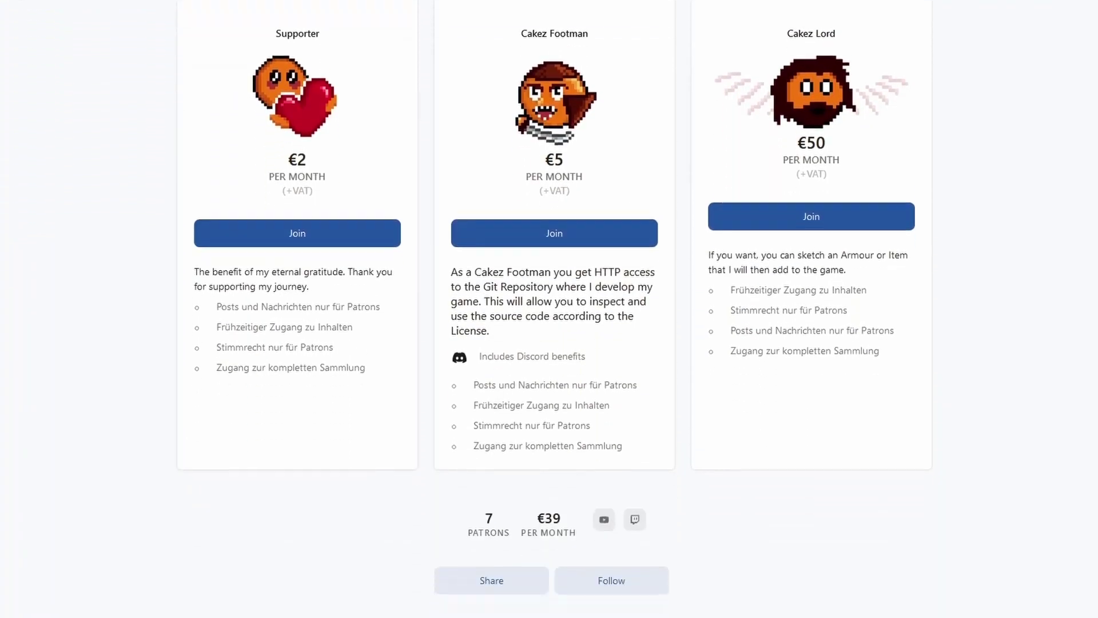
{"action": "scroll", "coordinate": [549, 308], "scroll_direction": "down", "scroll_amount": 10}
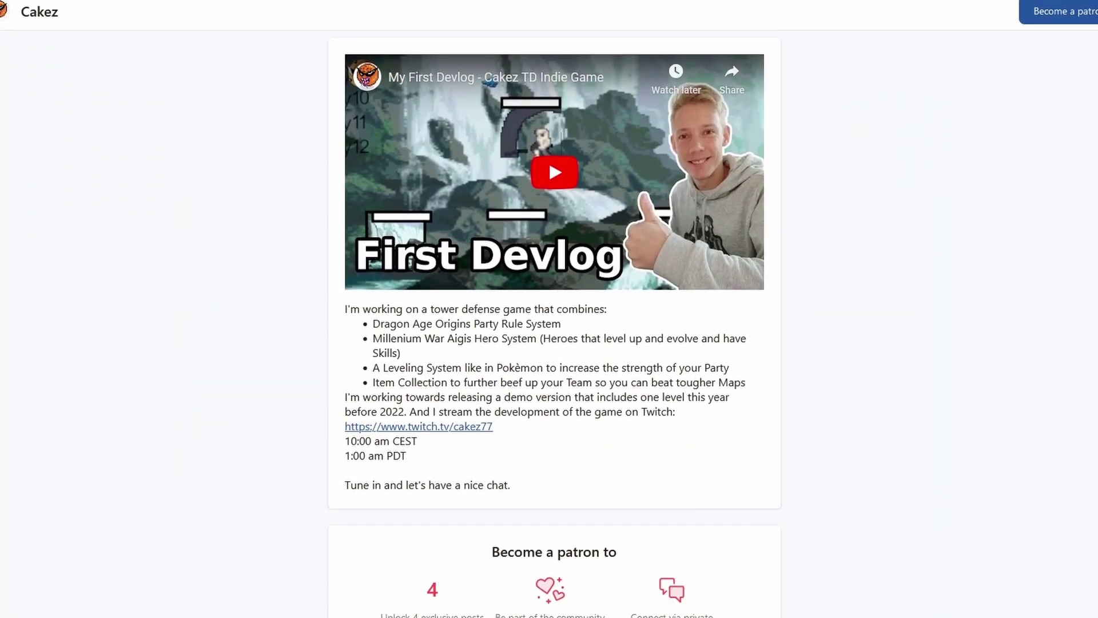
{"action": "scroll", "coordinate": [549, 309], "scroll_direction": "down", "scroll_amount": 10}
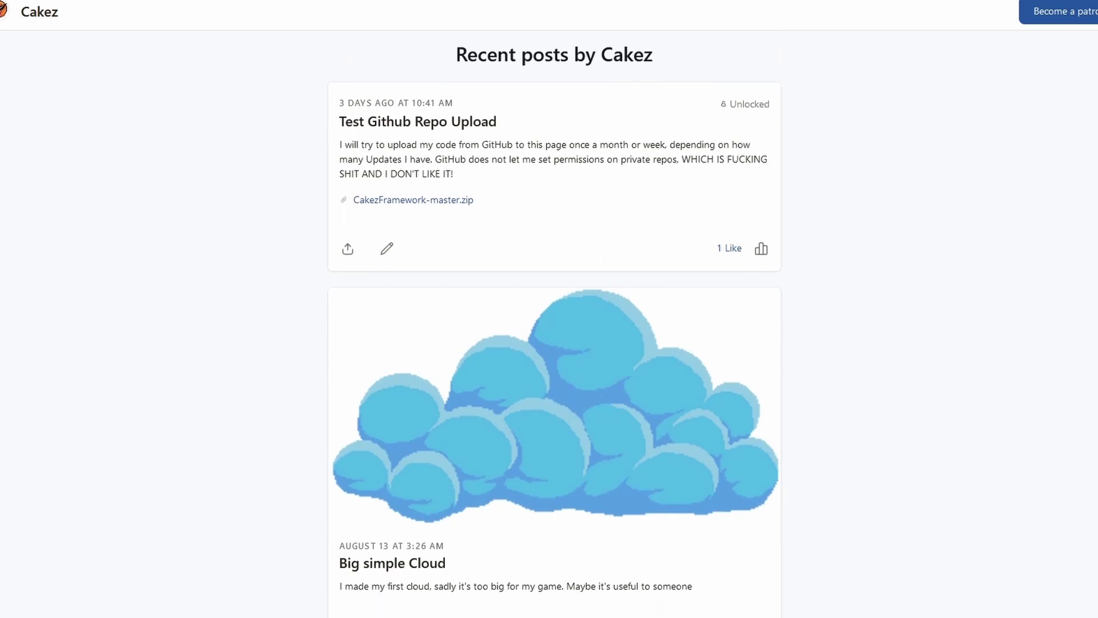